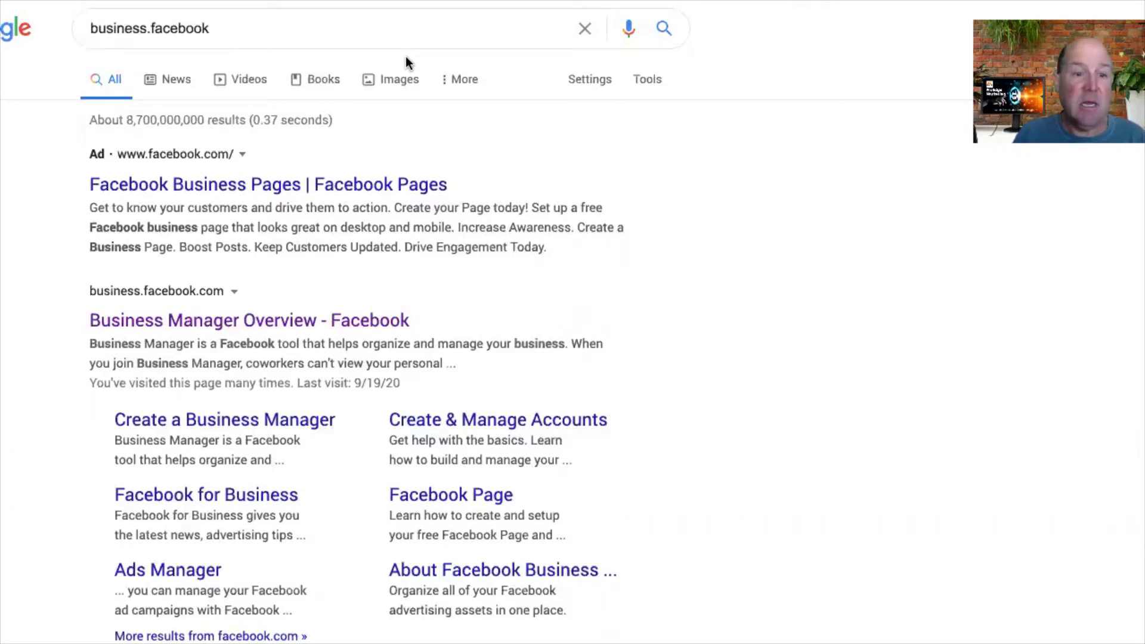
# Open Facebook Business Manager from the search results and select the ProEdge Realty Group LLC business.
pyautogui.click(198, 321)
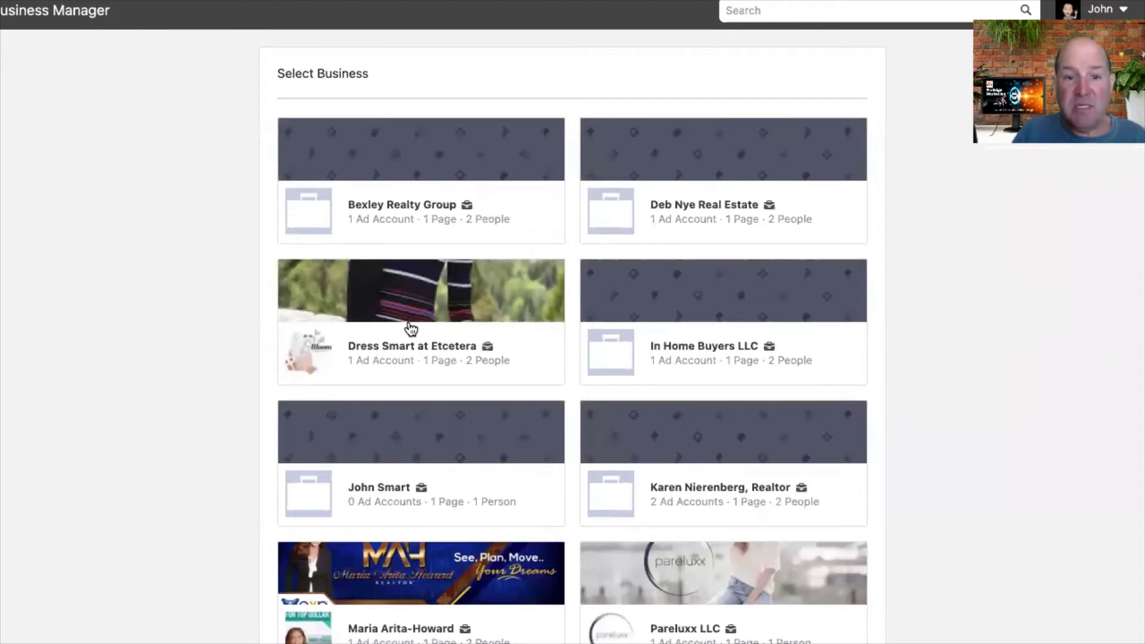
pyautogui.scroll(-5, 409, 328)
pyautogui.scroll(-2, 409, 327)
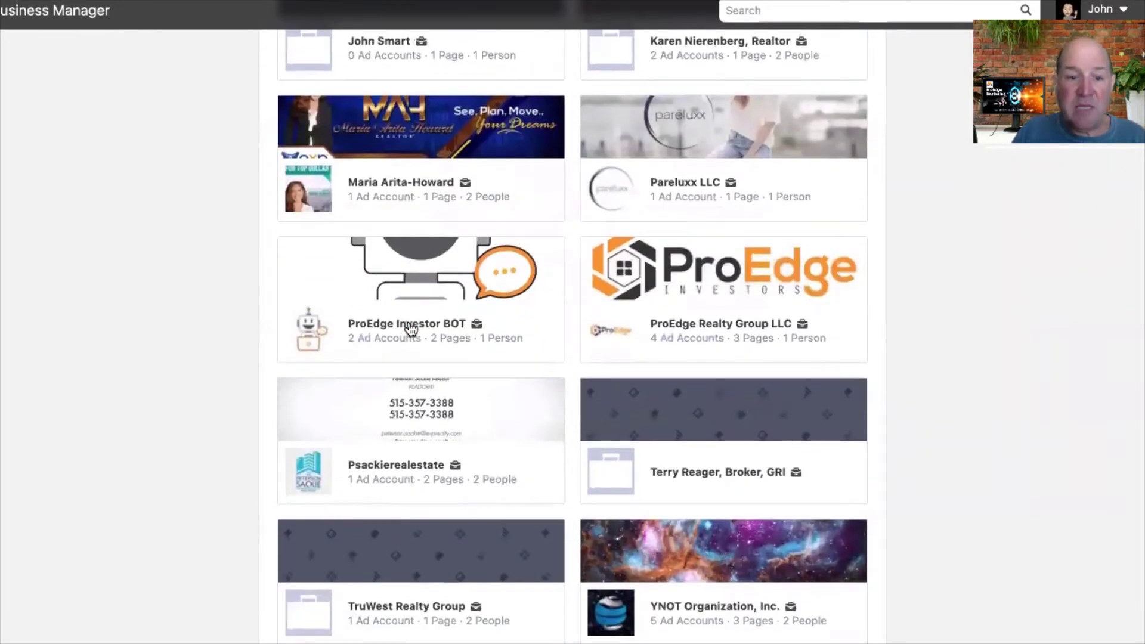
pyautogui.scroll(1, 409, 327)
pyautogui.scroll(6, 409, 328)
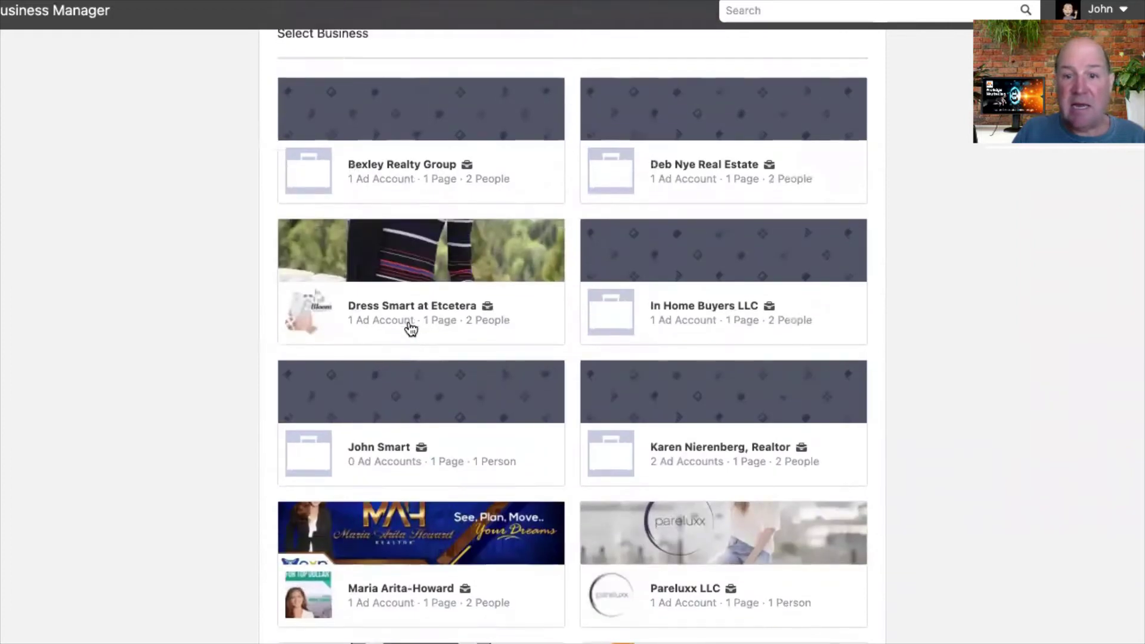
pyautogui.scroll(-5, 409, 327)
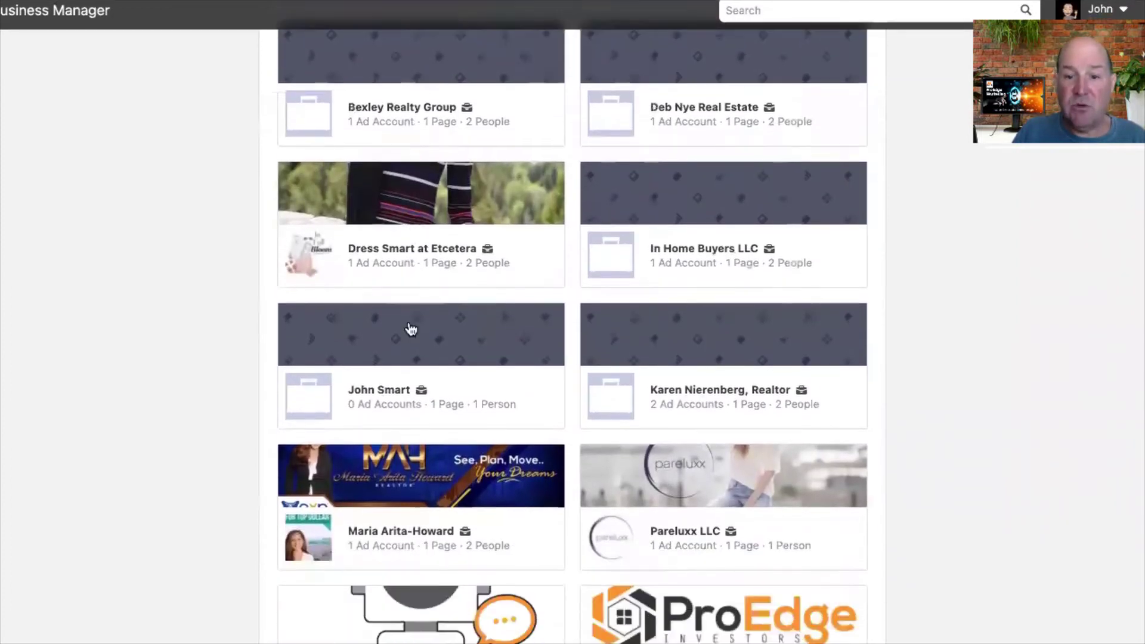
pyautogui.scroll(-2, 410, 328)
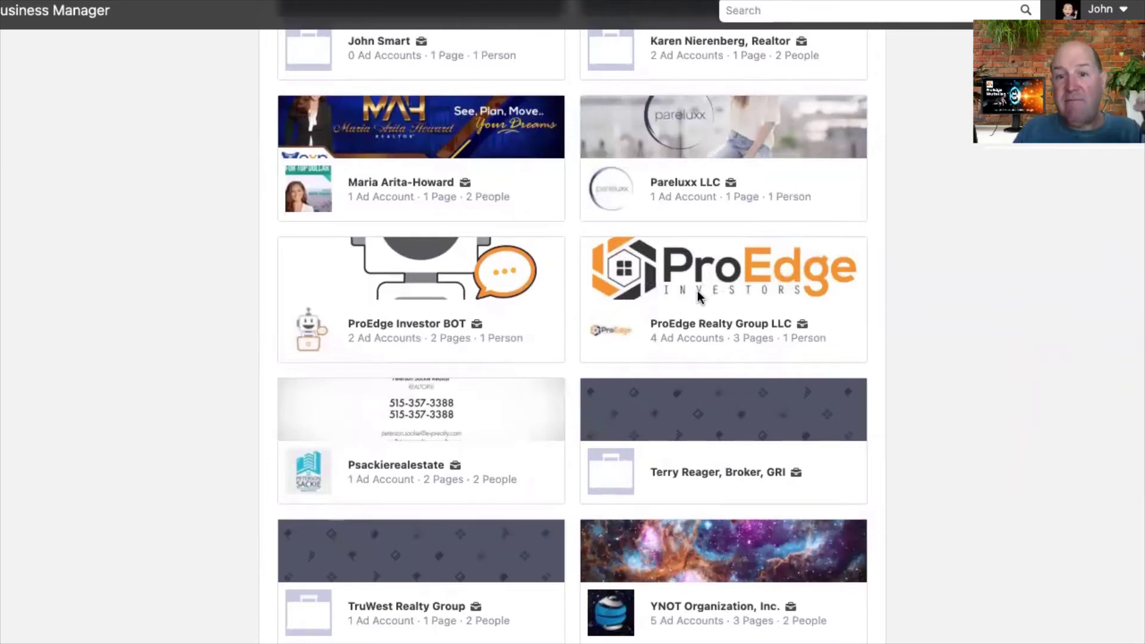
pyautogui.click(704, 322)
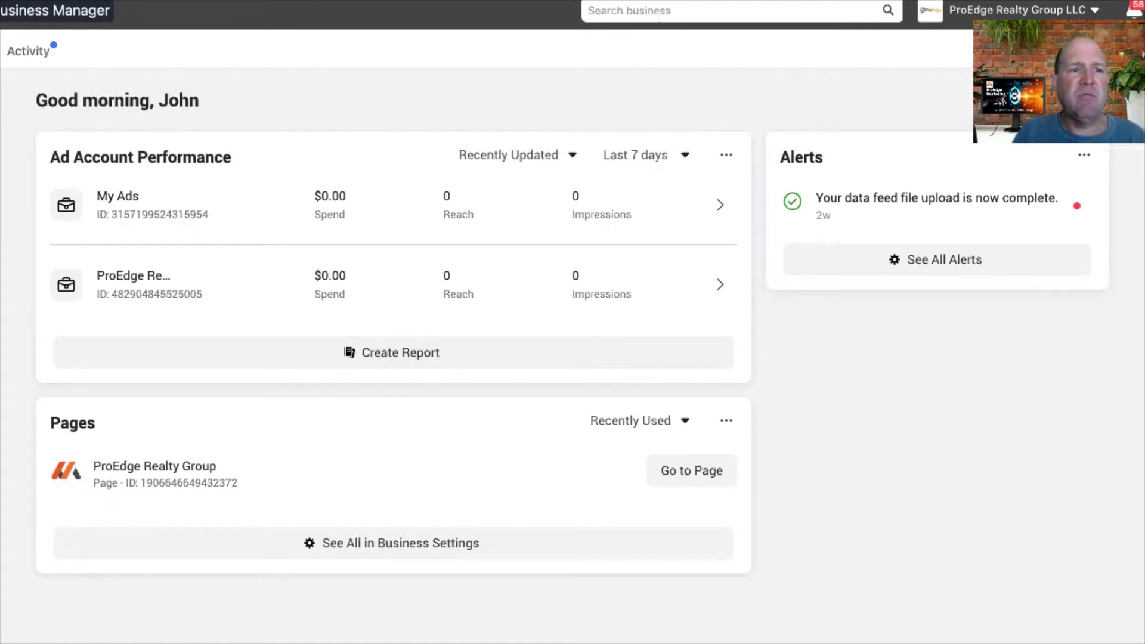
# Go to the business's Audiences page and switch to the ProEdge Realty Group Ad Account.
pyautogui.click(47, 11)
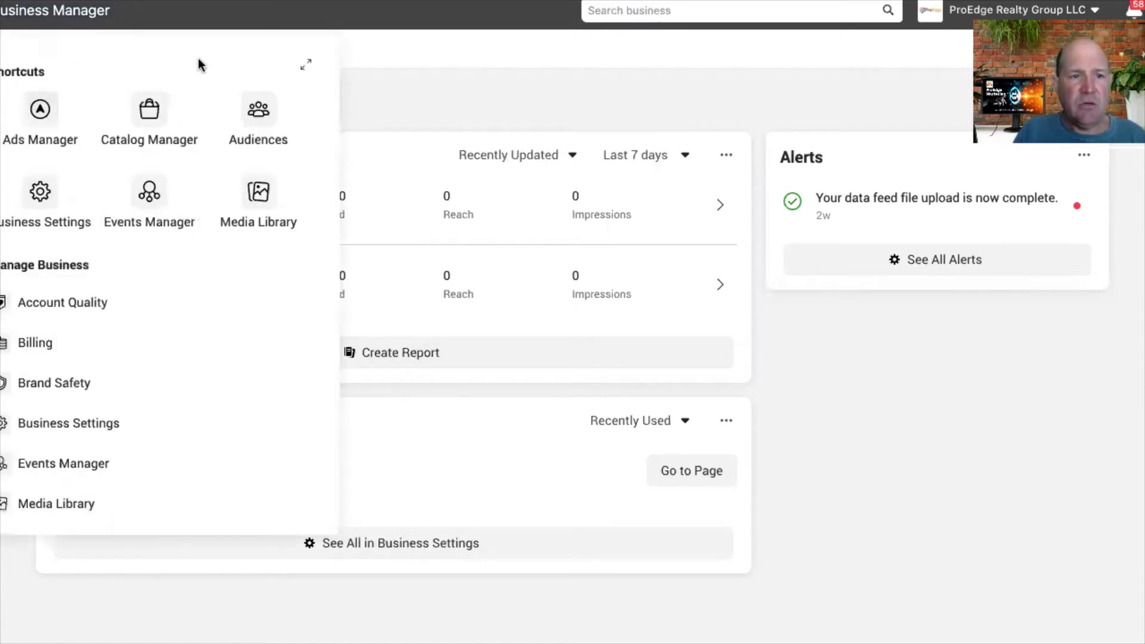
pyautogui.scroll(-7, 178, 342)
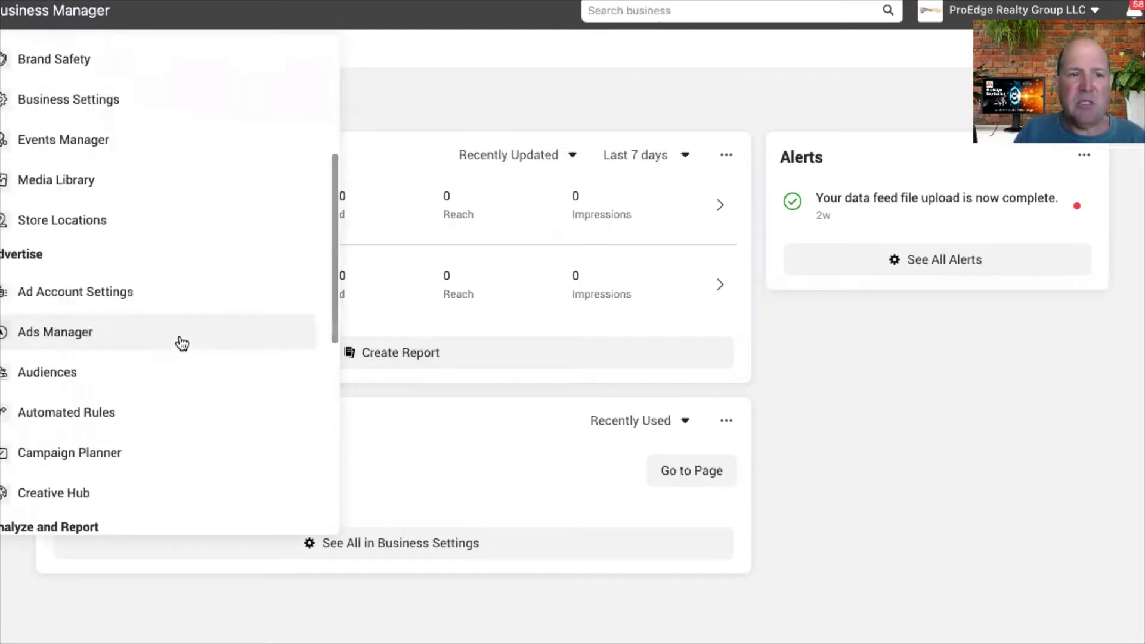
pyautogui.scroll(-5, 182, 344)
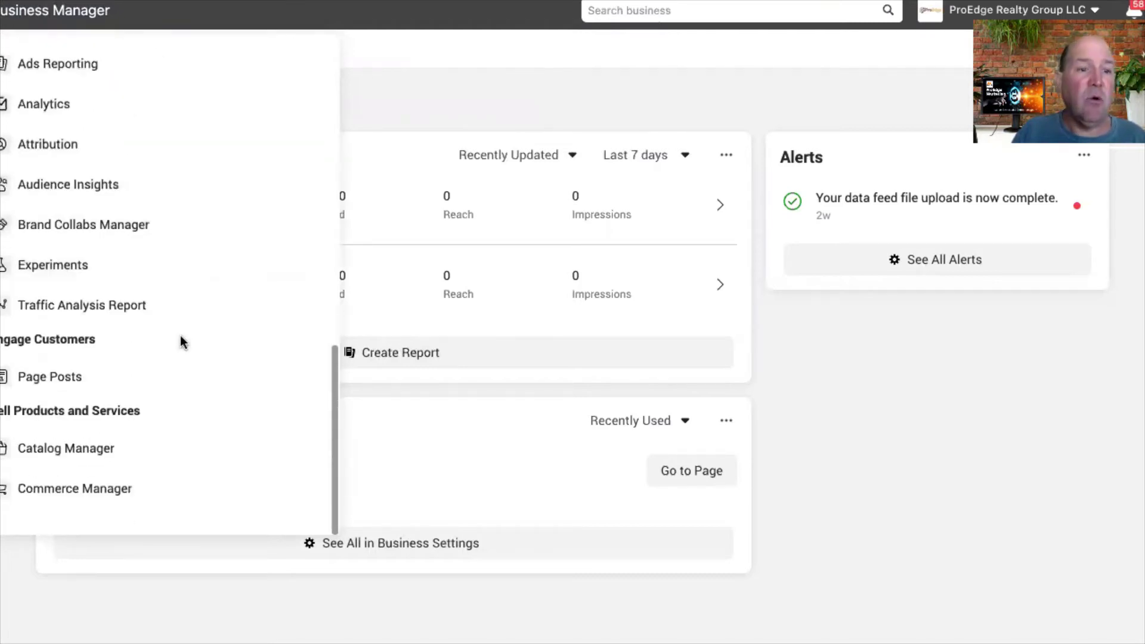
pyautogui.scroll(12, 182, 343)
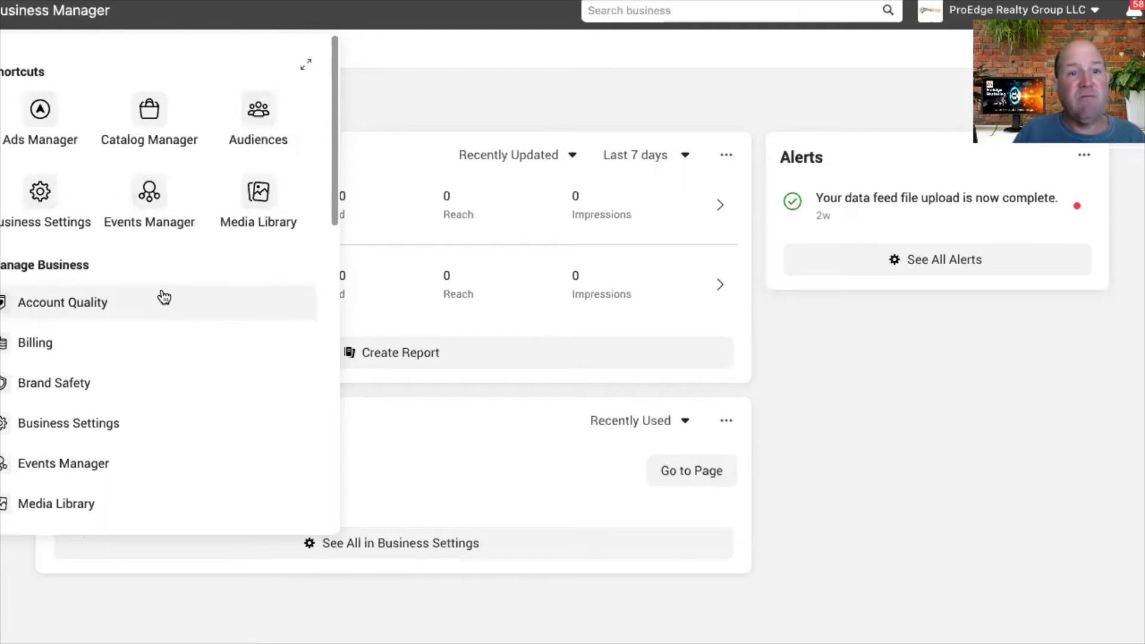
pyautogui.scroll(-1, 164, 295)
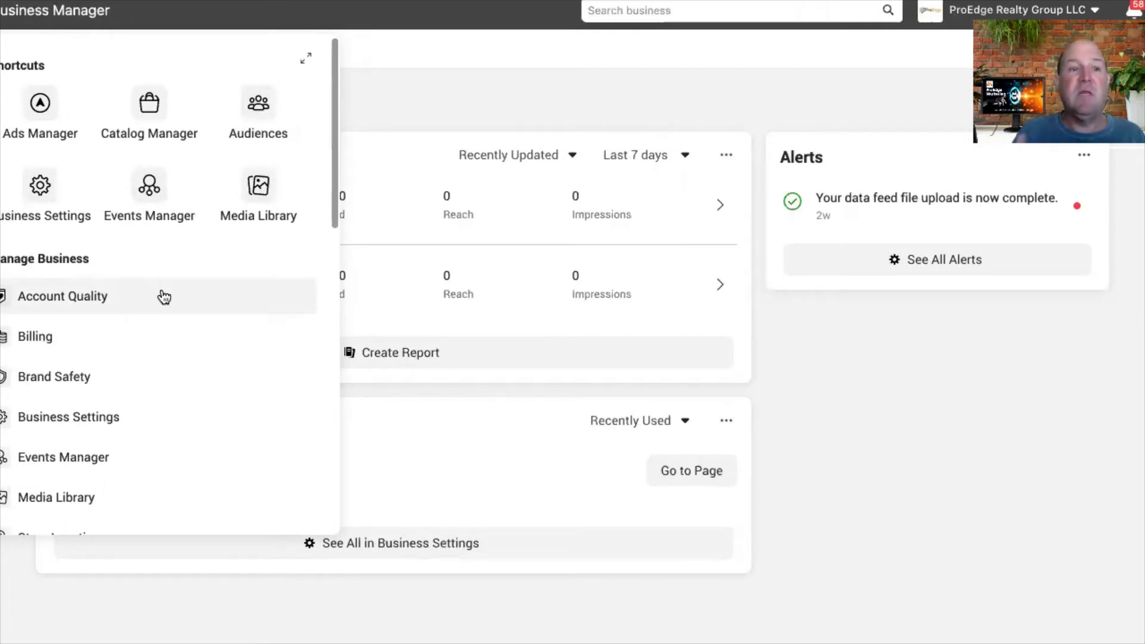
pyautogui.scroll(-10, 164, 297)
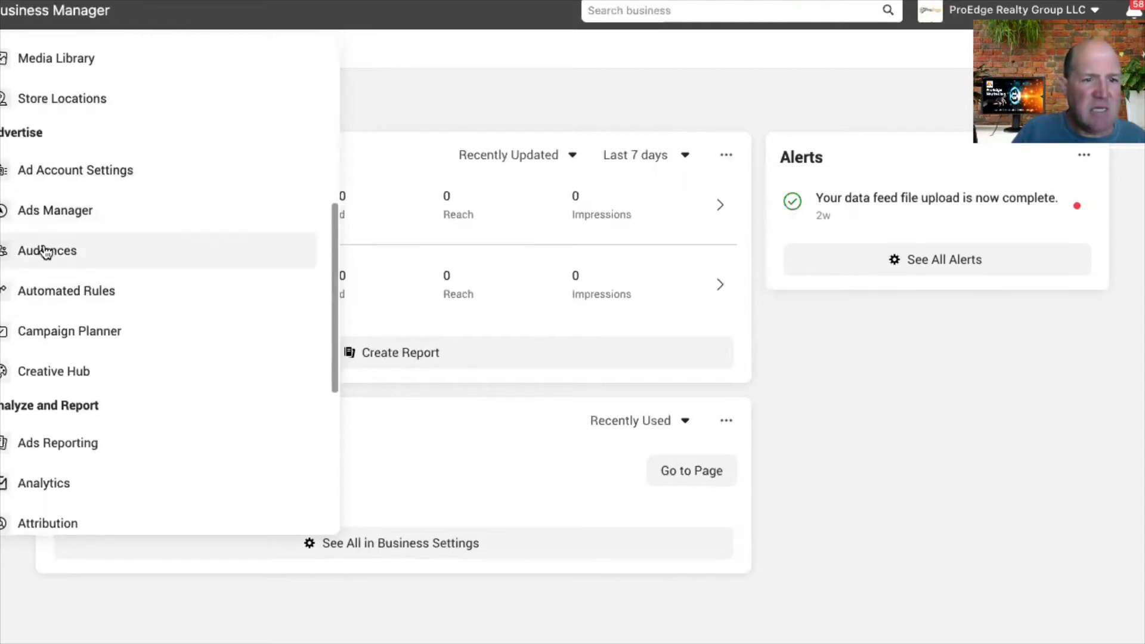
pyautogui.click(45, 245)
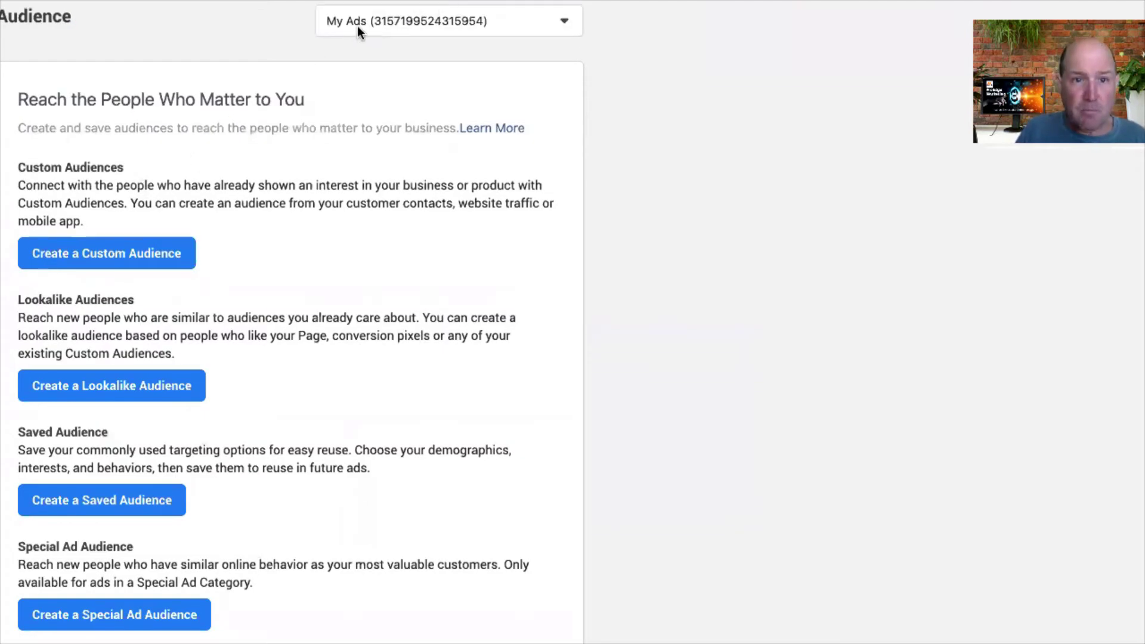
pyautogui.click(377, 21)
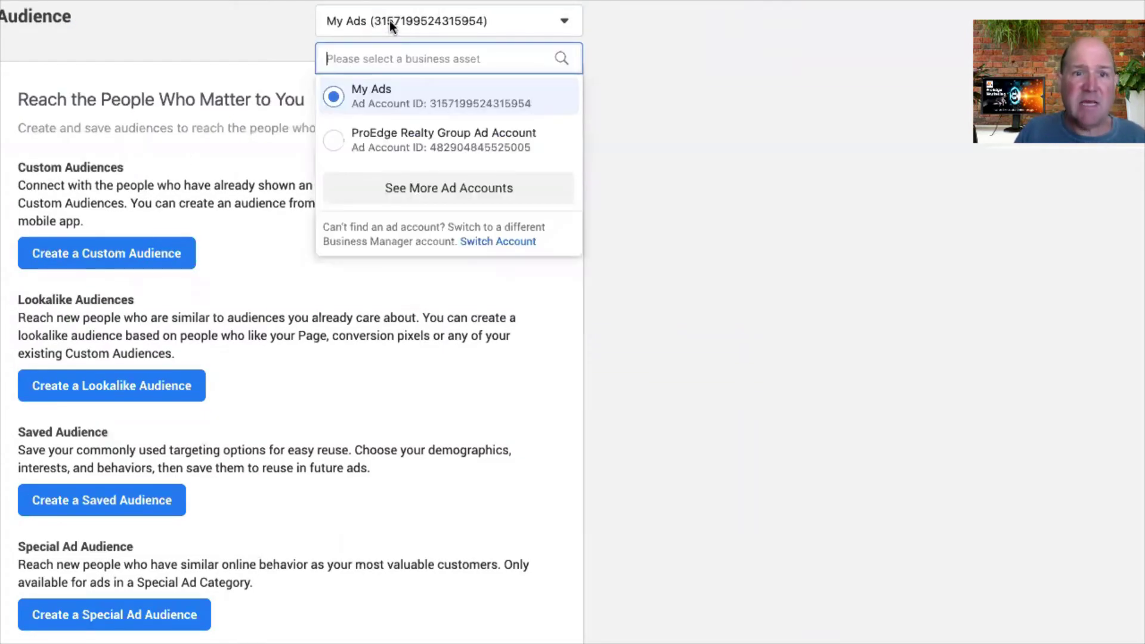
pyautogui.click(416, 141)
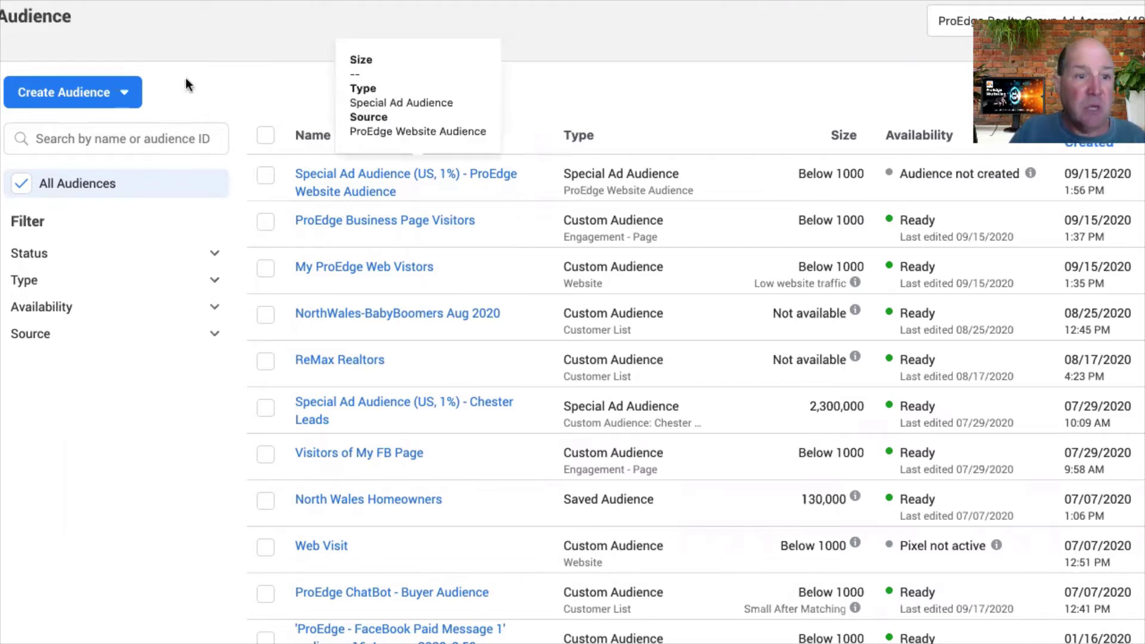
# Start creating a Special Ad Audience and continue past its introduction on credit, employment and housing ads.
pyautogui.click(93, 97)
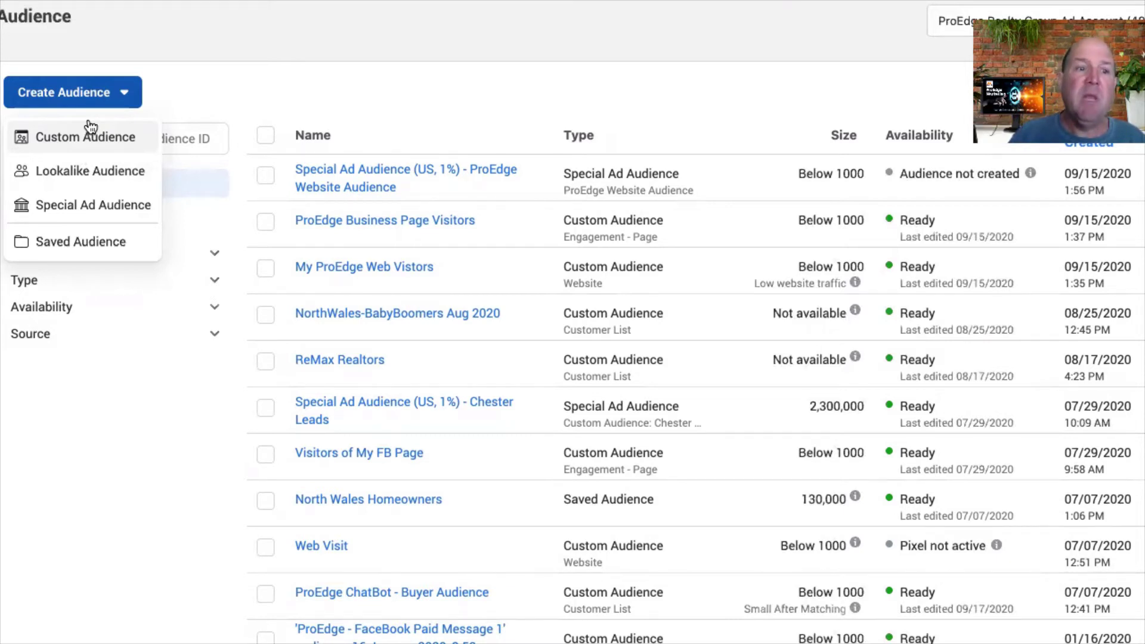
pyautogui.moveTo(55, 209)
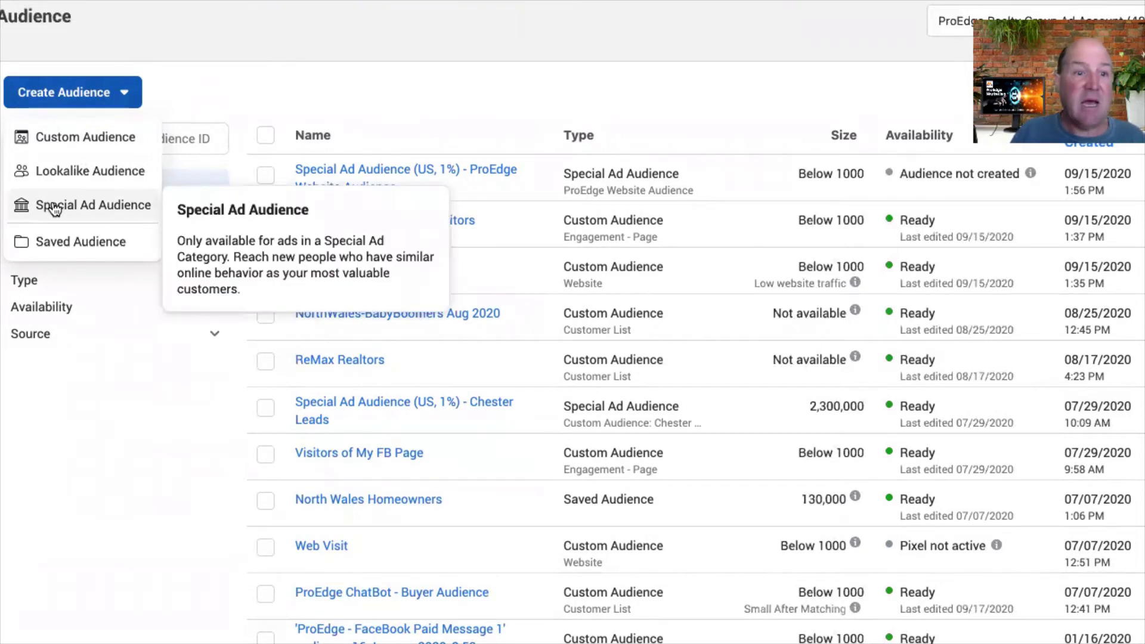
pyautogui.click(54, 207)
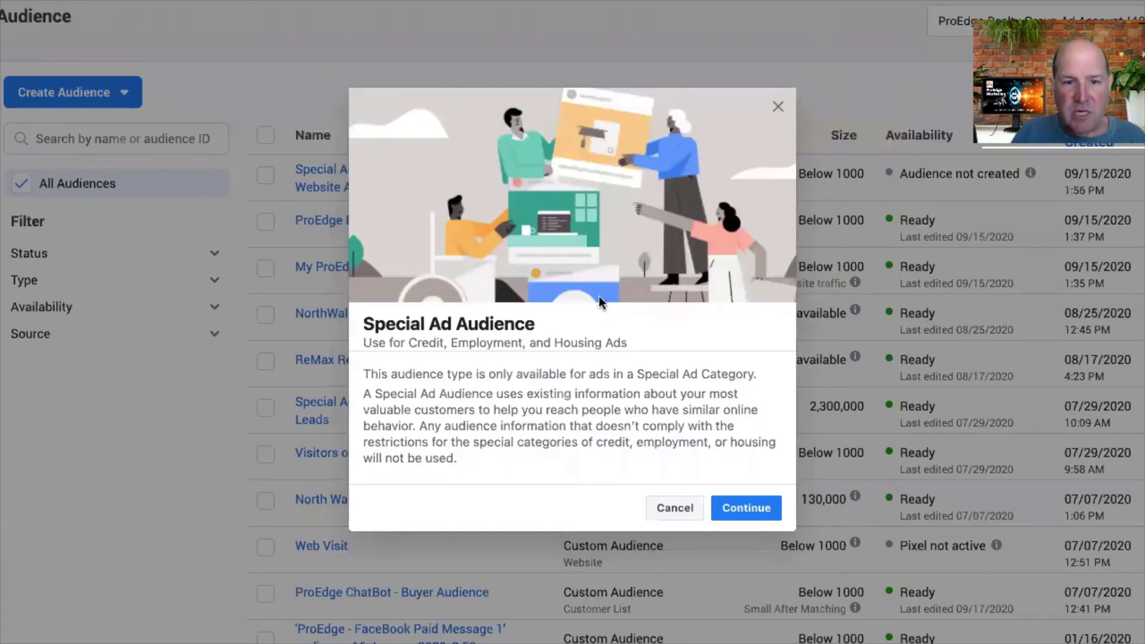
pyautogui.moveTo(394, 343); pyautogui.dragTo(635, 374)
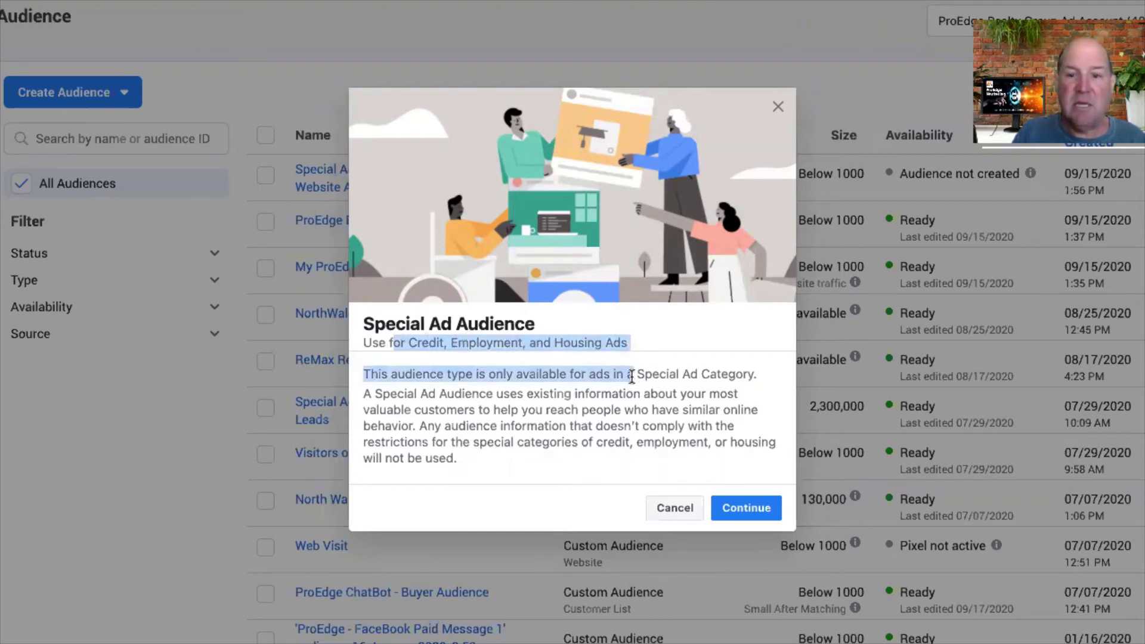
pyautogui.click(750, 508)
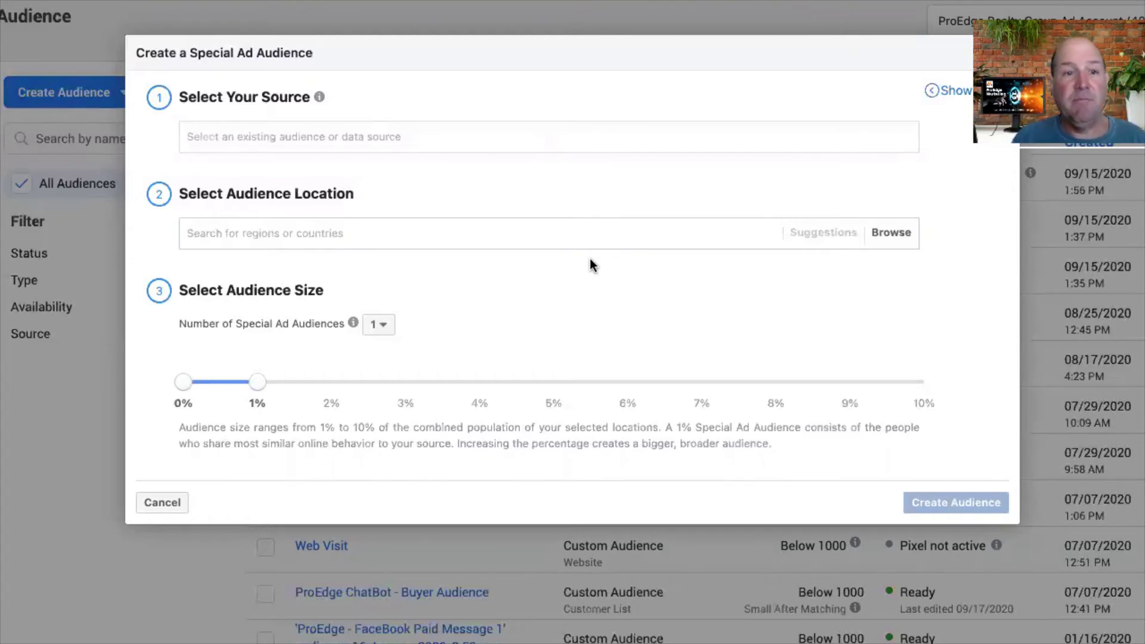
# Set the Special Ad Audience's source to the custom audience Visitors of My FB Page.
pyautogui.click(340, 136)
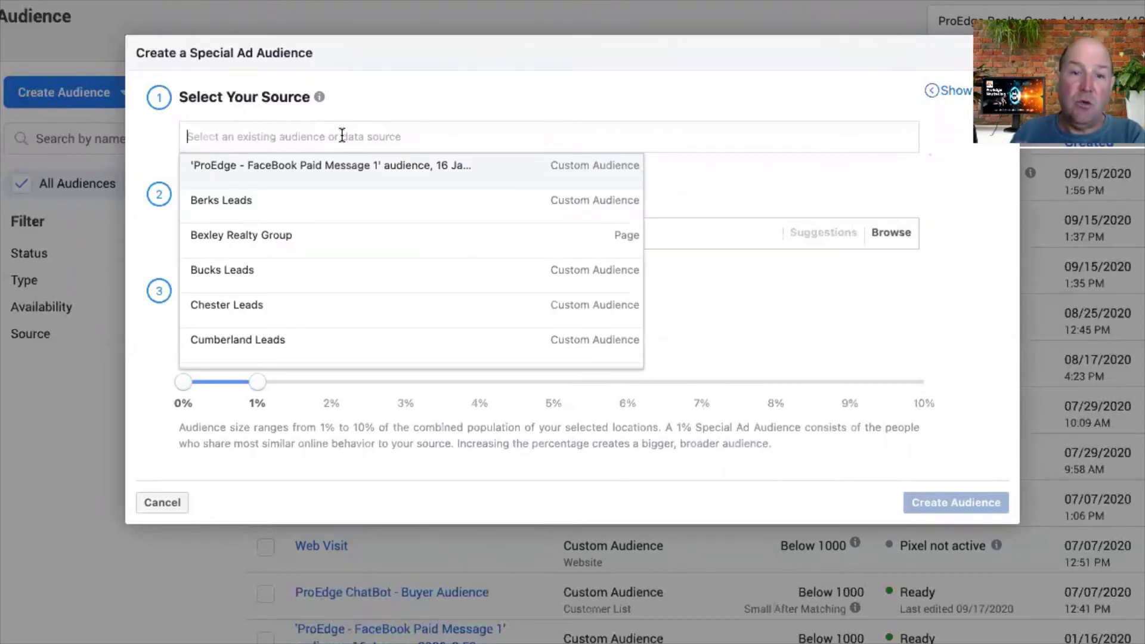
pyautogui.scroll(-3, 266, 284)
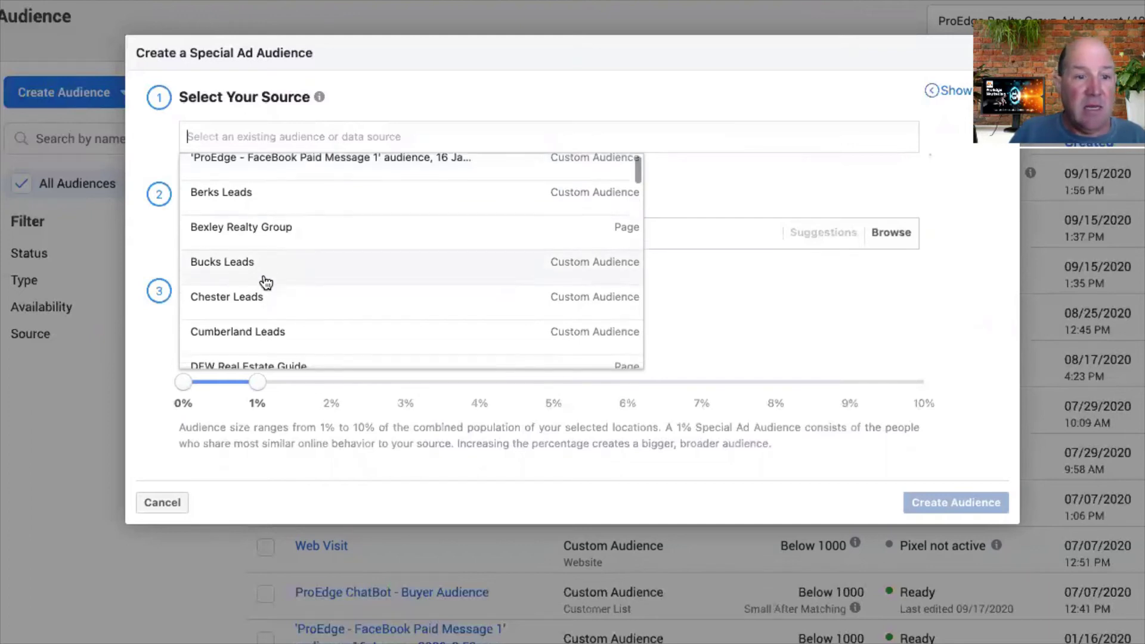
pyautogui.scroll(-6, 266, 284)
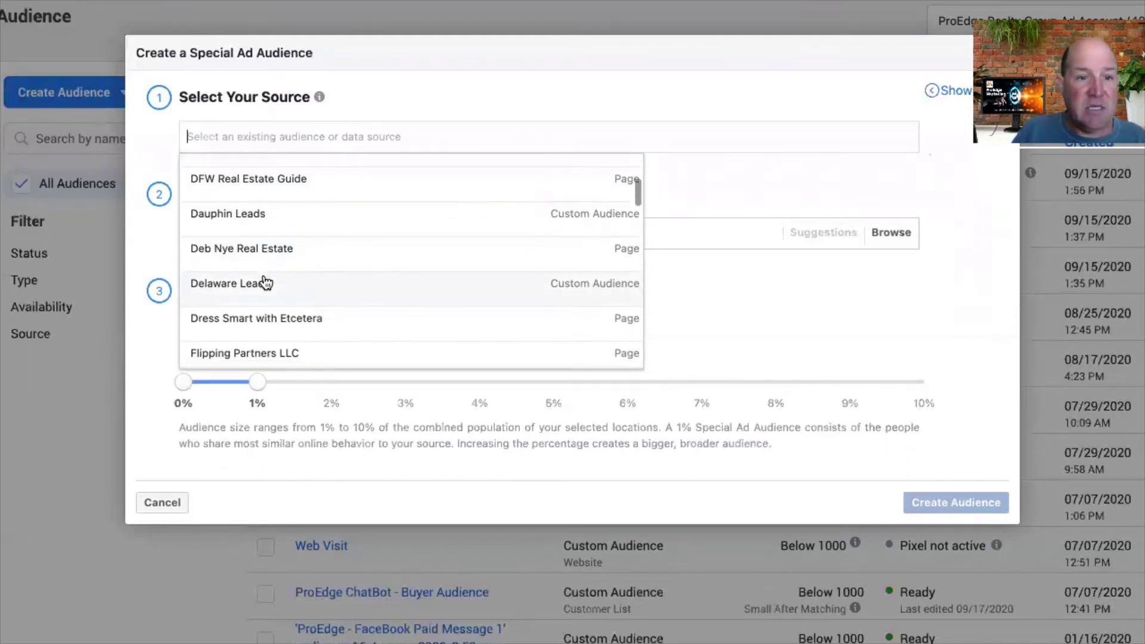
pyautogui.scroll(-4, 266, 283)
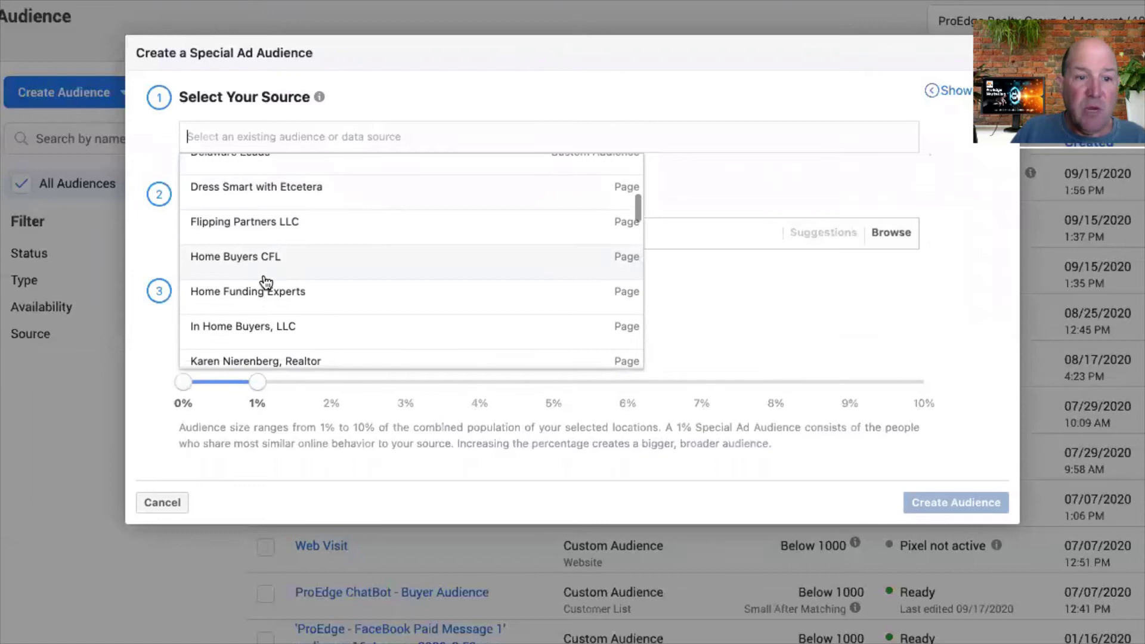
pyautogui.scroll(-5, 266, 283)
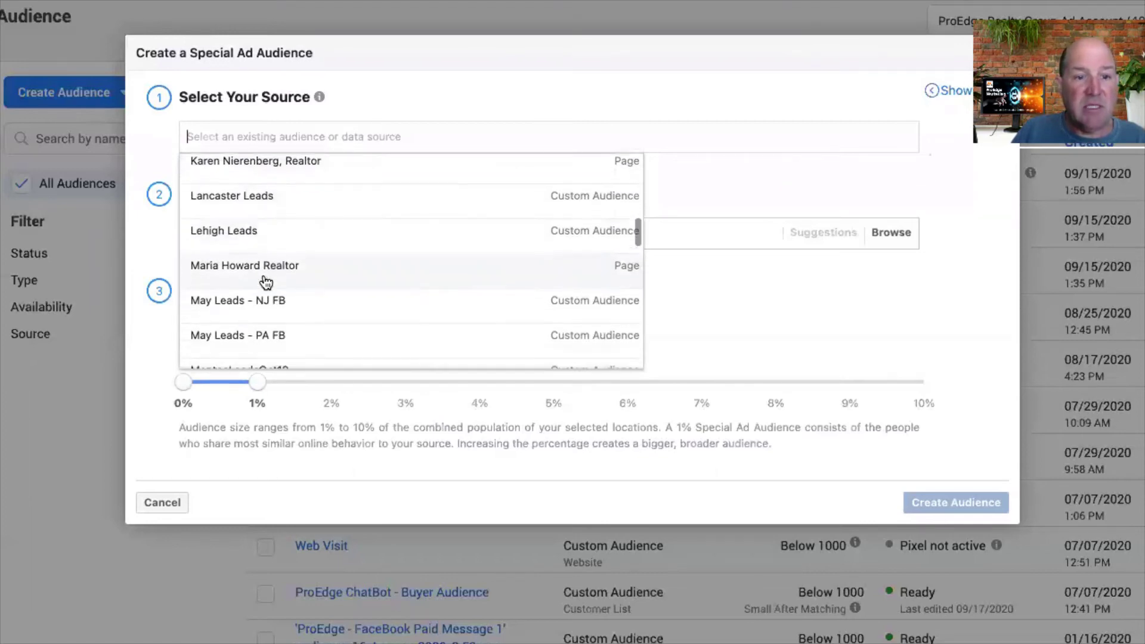
pyautogui.scroll(-5, 266, 281)
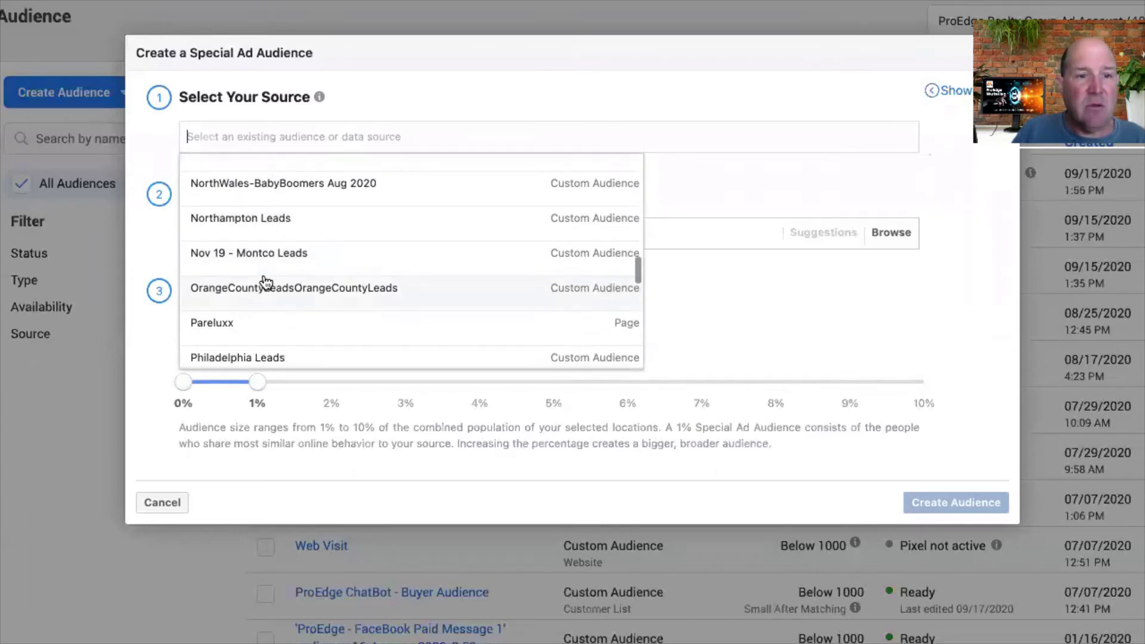
pyautogui.scroll(-4, 266, 282)
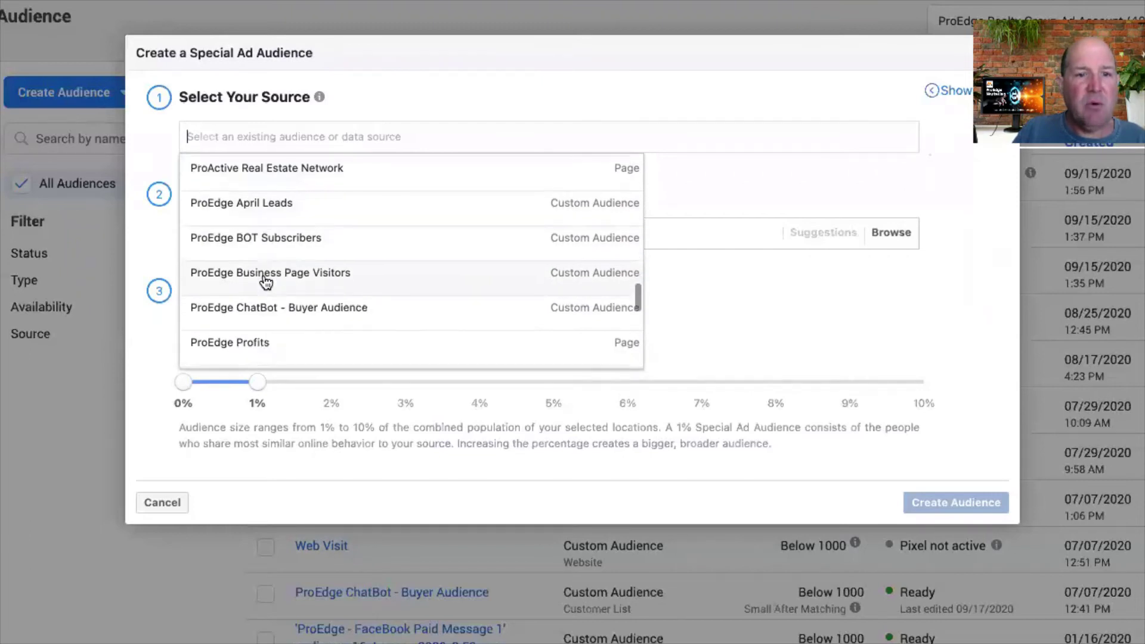
pyautogui.scroll(-2, 266, 282)
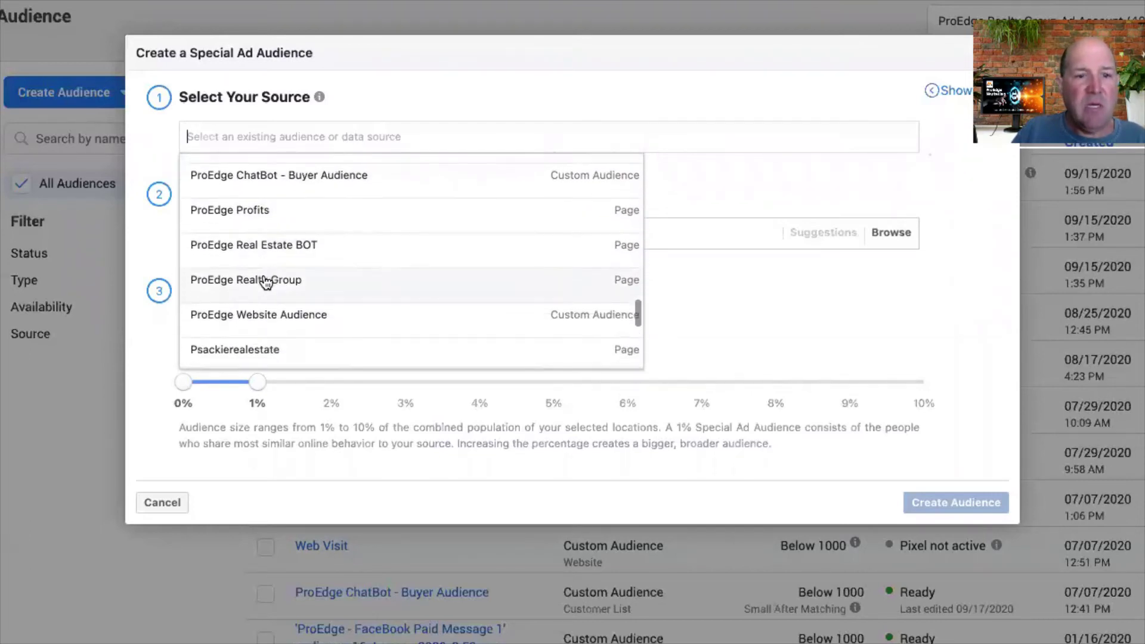
pyautogui.scroll(-3, 266, 281)
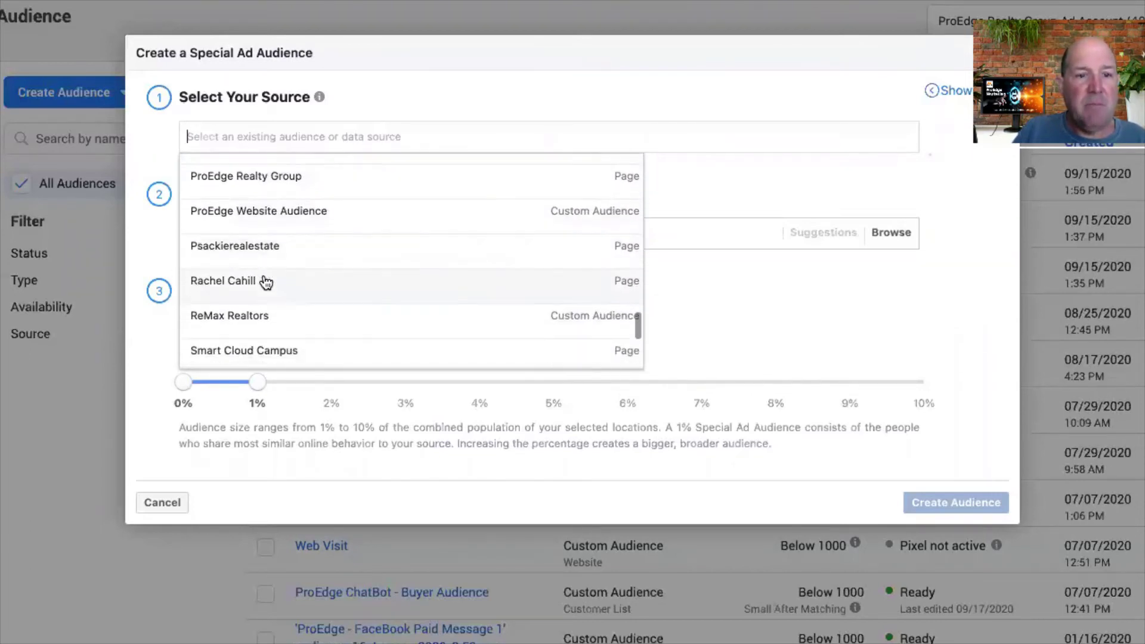
pyautogui.scroll(1, 266, 281)
pyautogui.scroll(-8, 266, 281)
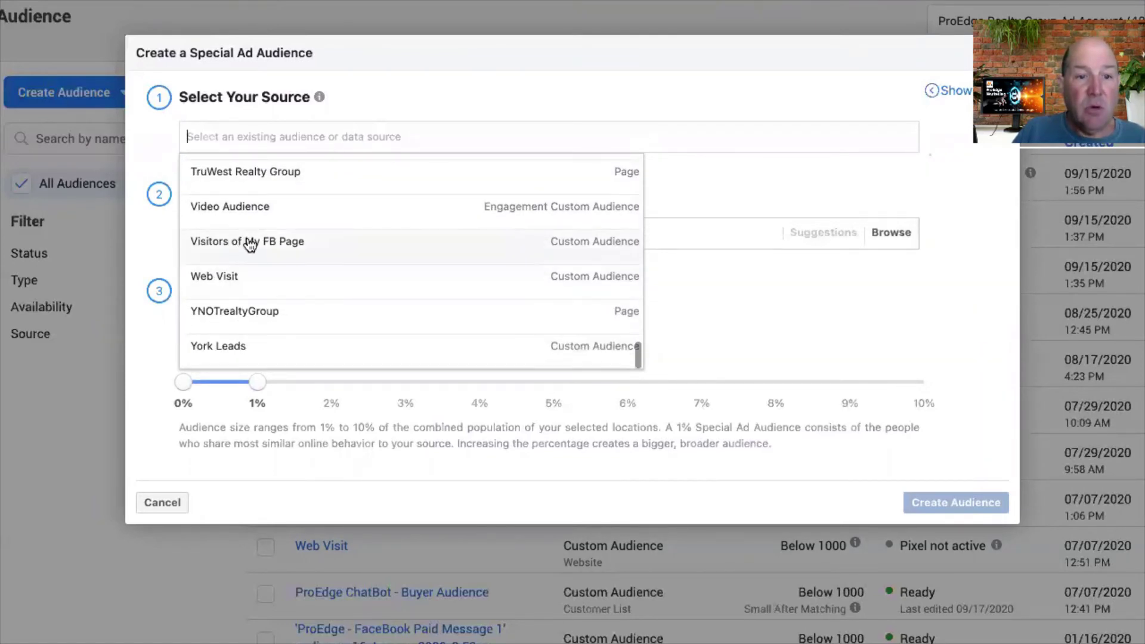
pyautogui.click(250, 242)
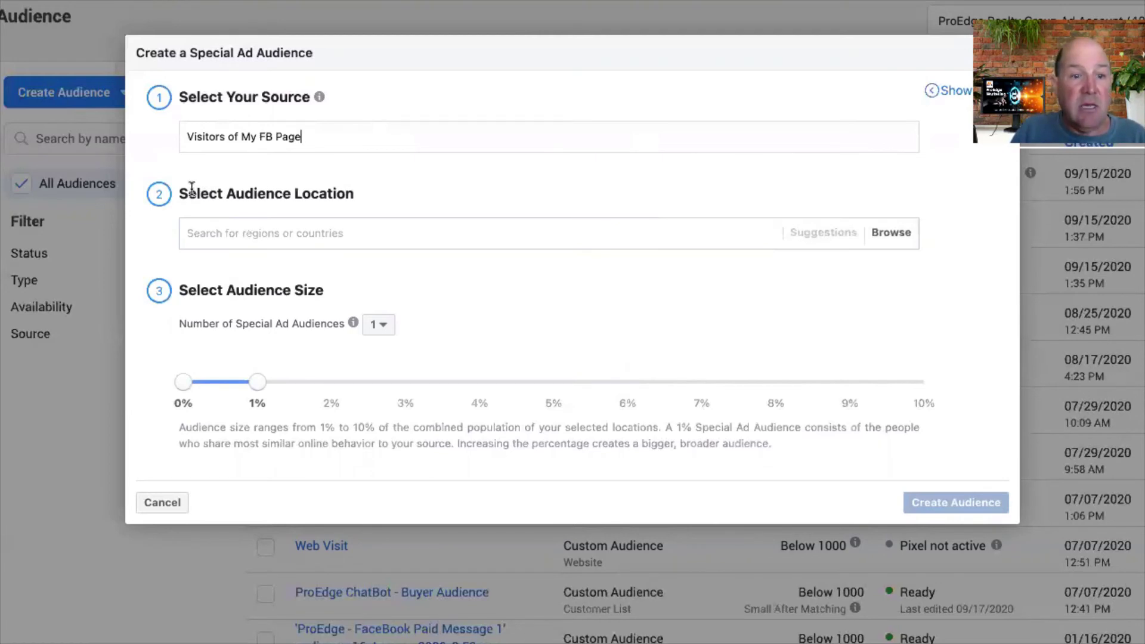
# Set the Special Ad Audience's location to the United States, found among the North American countries.
pyautogui.moveTo(196, 190); pyautogui.dragTo(370, 193)
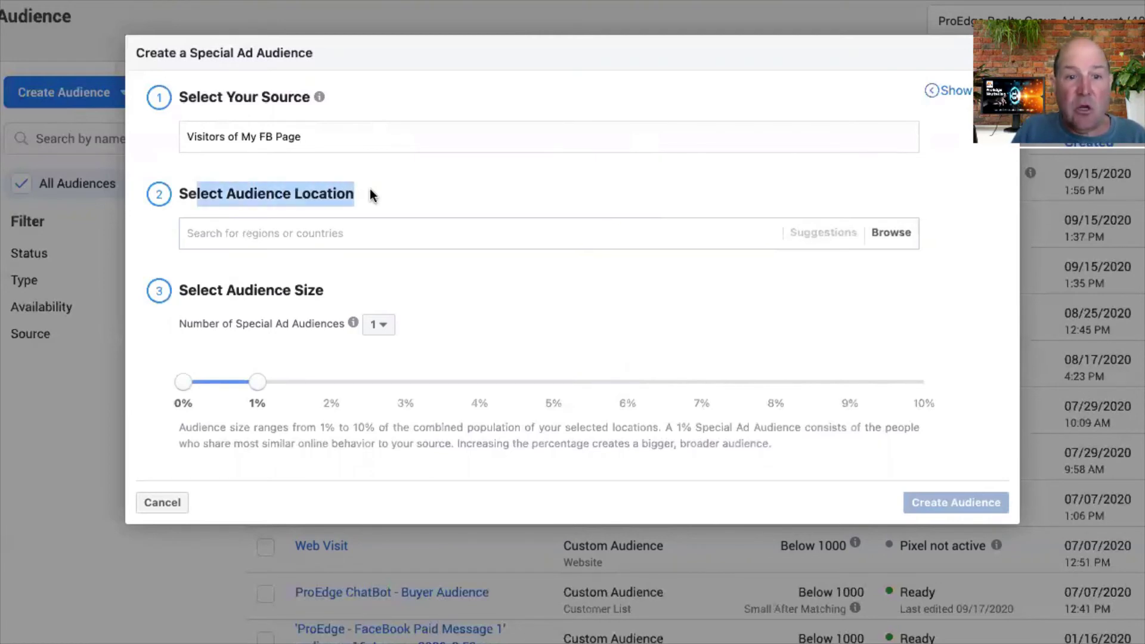
pyautogui.click(893, 234)
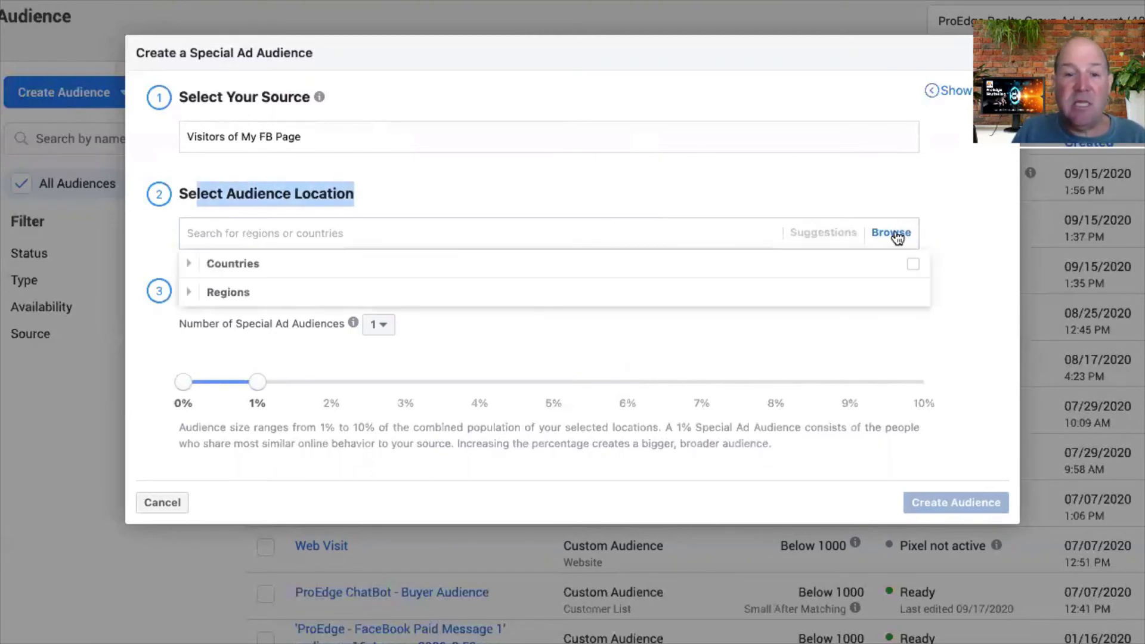
pyautogui.click(185, 262)
pyautogui.scroll(-1, 223, 411)
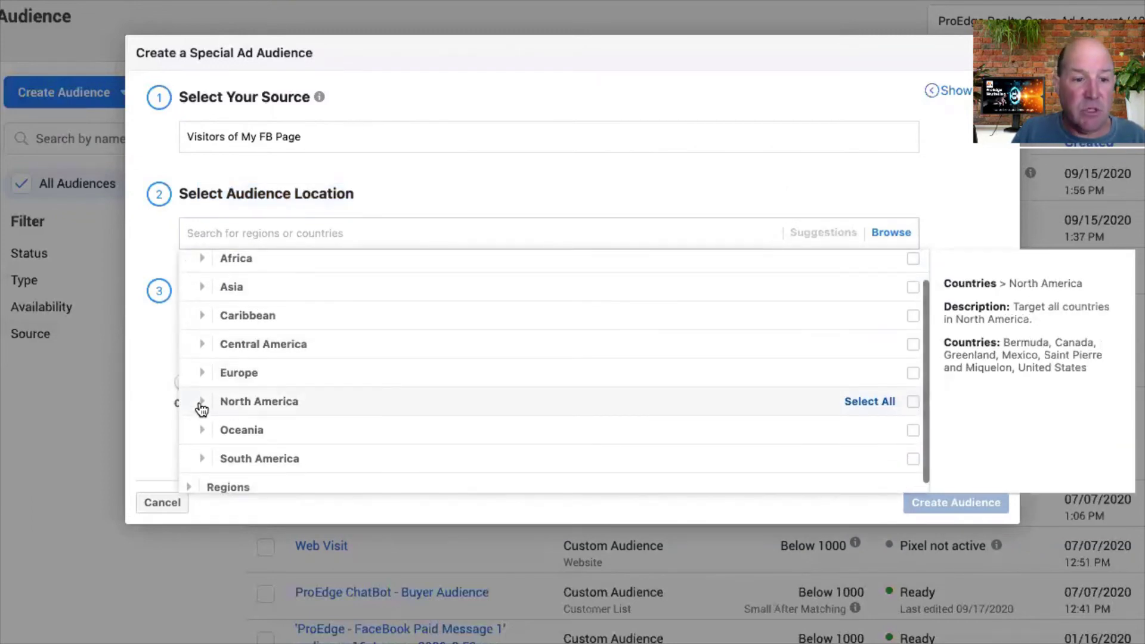
pyautogui.click(201, 403)
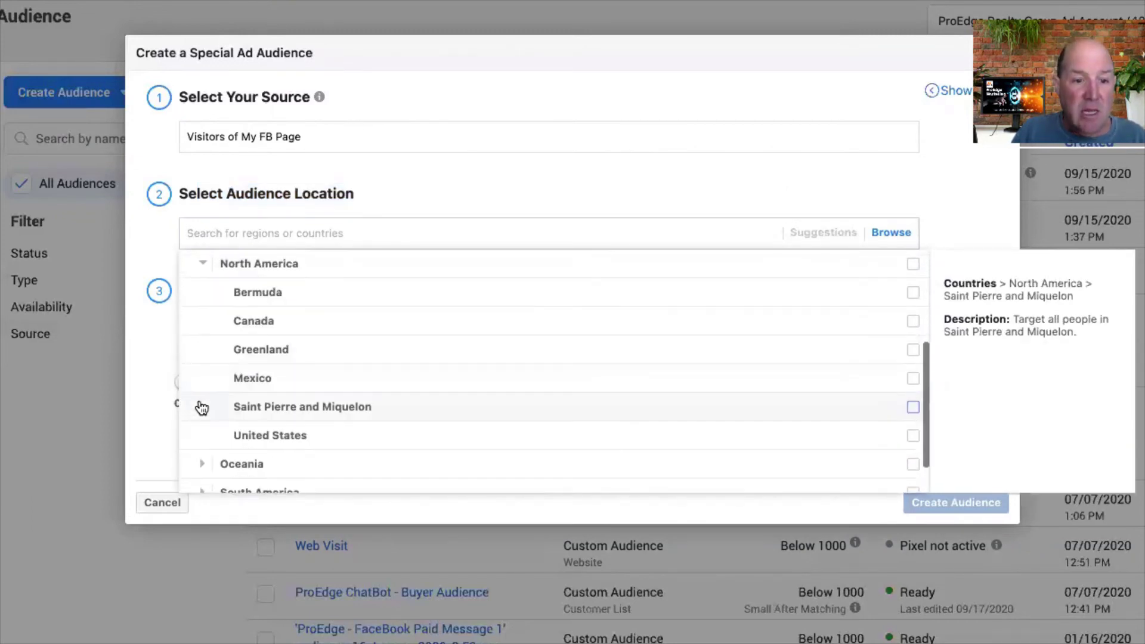
pyautogui.click(249, 437)
pyautogui.click(434, 164)
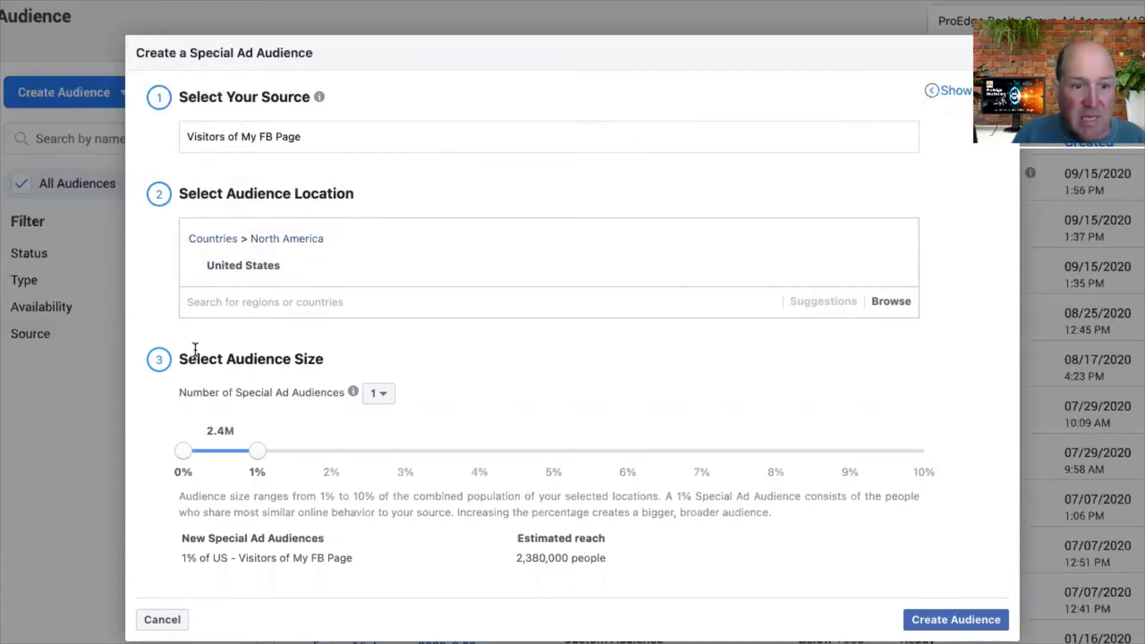
# Keep the audience size at 1% with one Special Ad Audience and create the audience.
pyautogui.moveTo(201, 358); pyautogui.dragTo(317, 359)
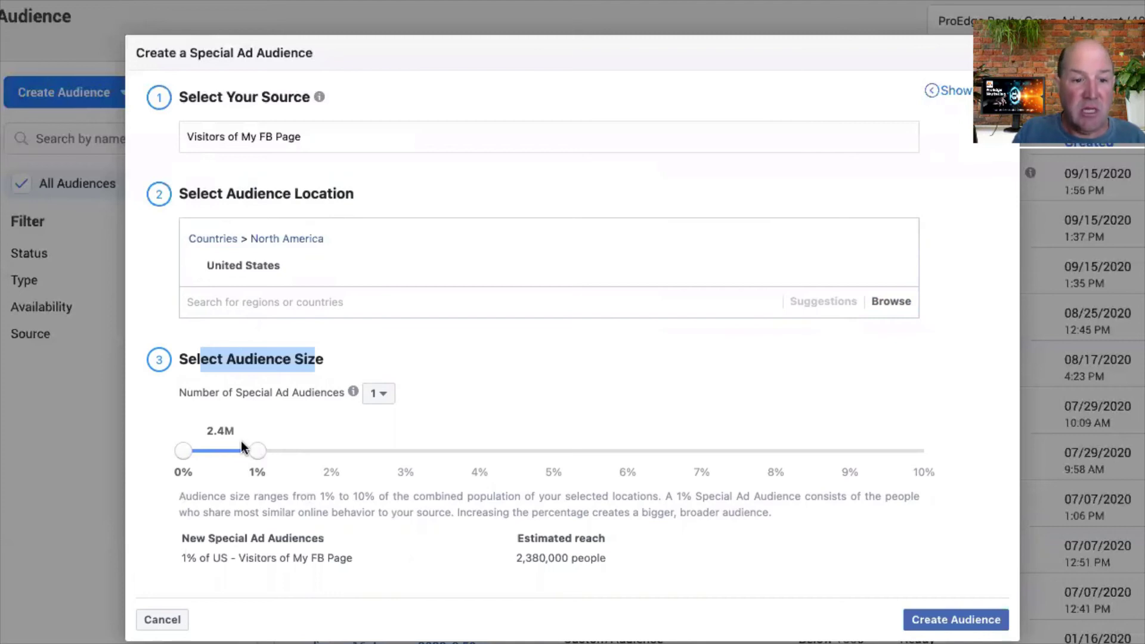
pyautogui.click(226, 425)
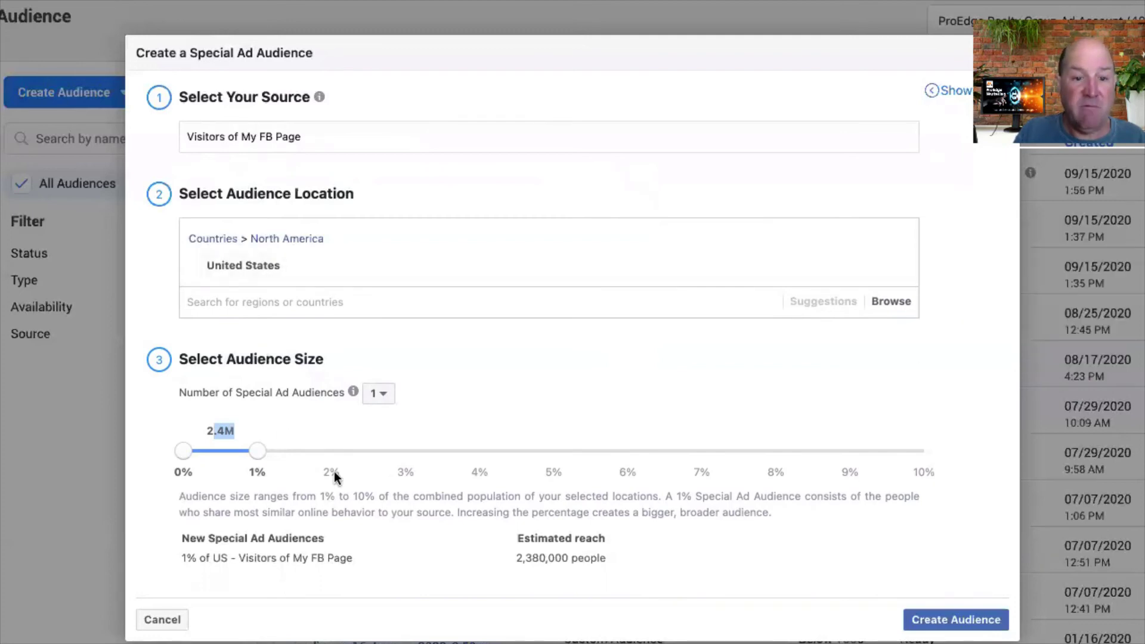
pyautogui.moveTo(255, 454)
pyautogui.mouseDown()
pyautogui.moveTo(335, 456)
pyautogui.moveTo(274, 445)
pyautogui.mouseUp()
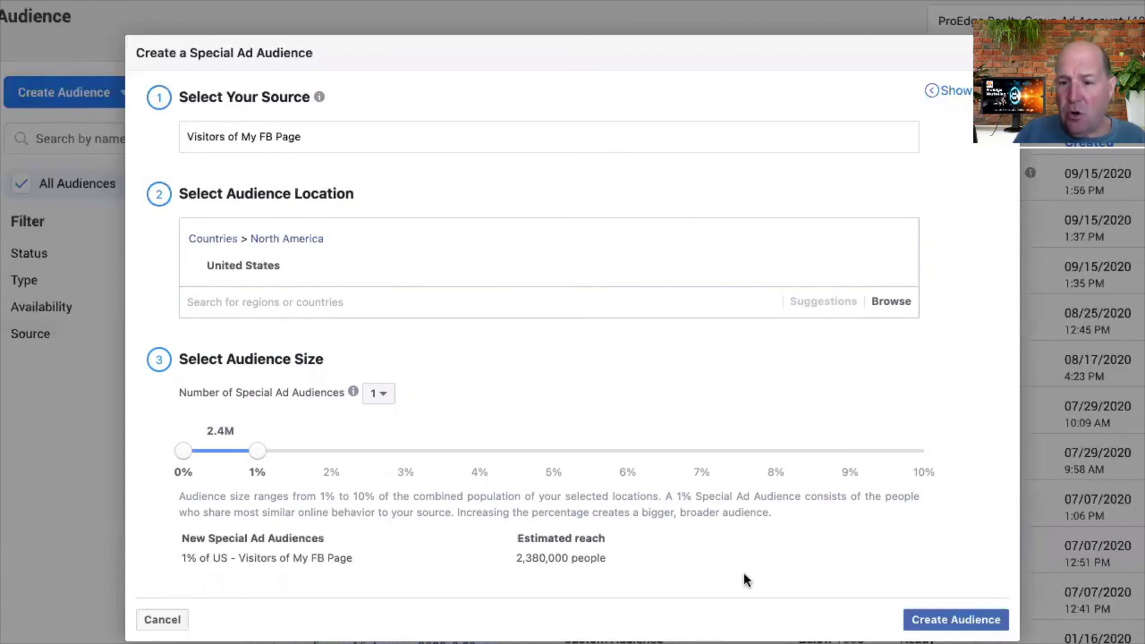
pyautogui.click(956, 620)
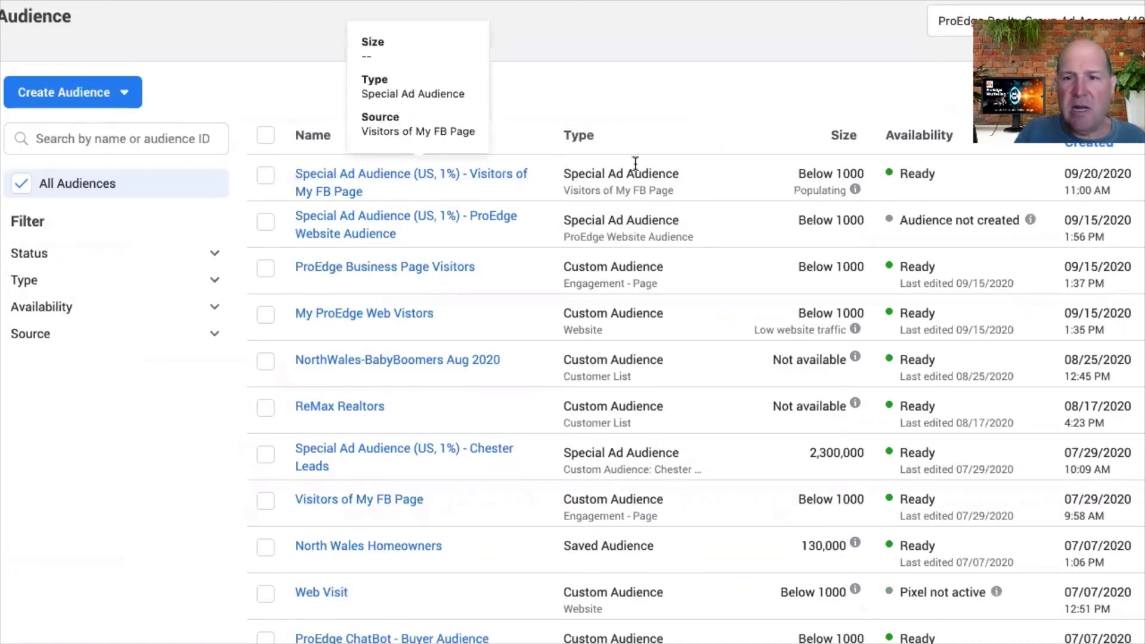
# Compare the size and population status of the new Visitors of My FB Page Special Ad Audience with the Chester Leads one.
pyautogui.doubleClick(826, 191)
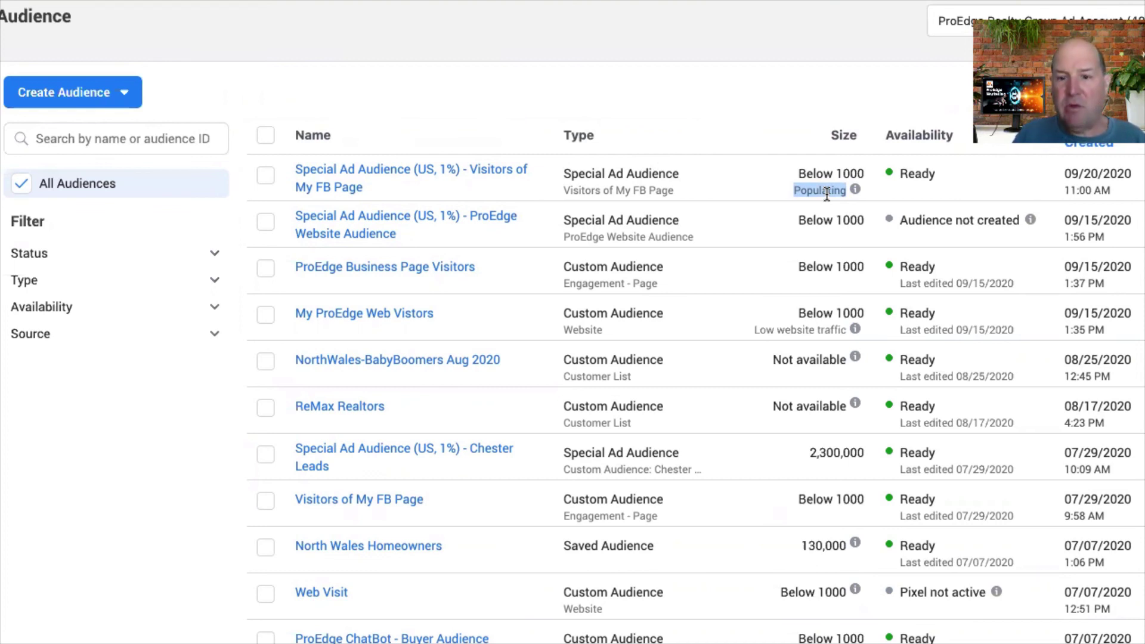
pyautogui.moveTo(805, 451); pyautogui.dragTo(854, 450)
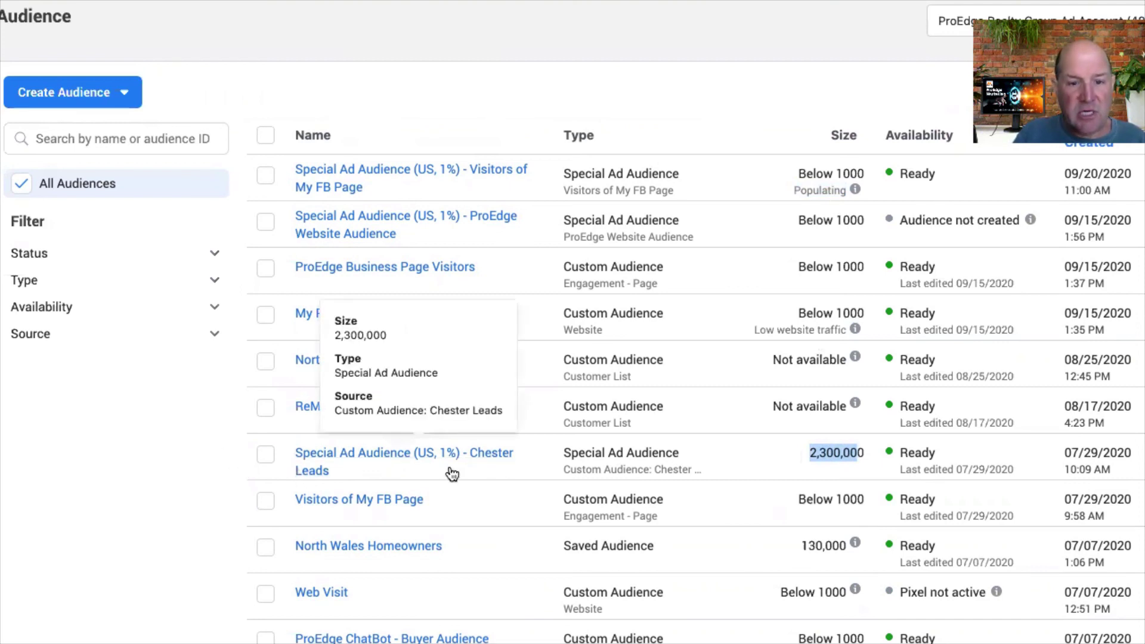
pyautogui.doubleClick(827, 451)
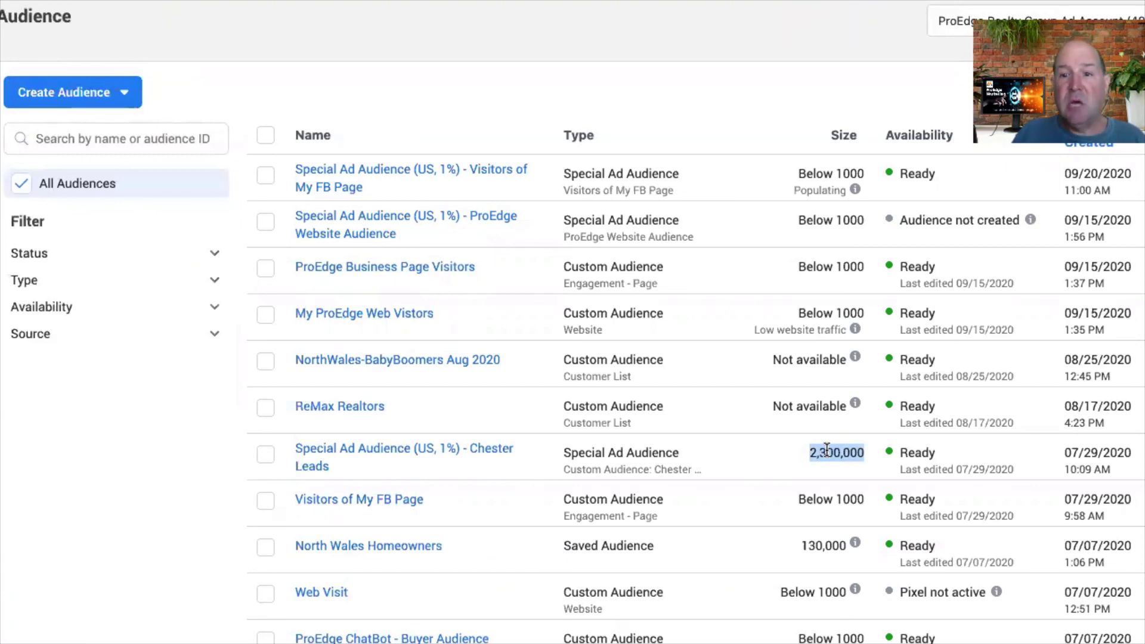
pyautogui.doubleClick(807, 189)
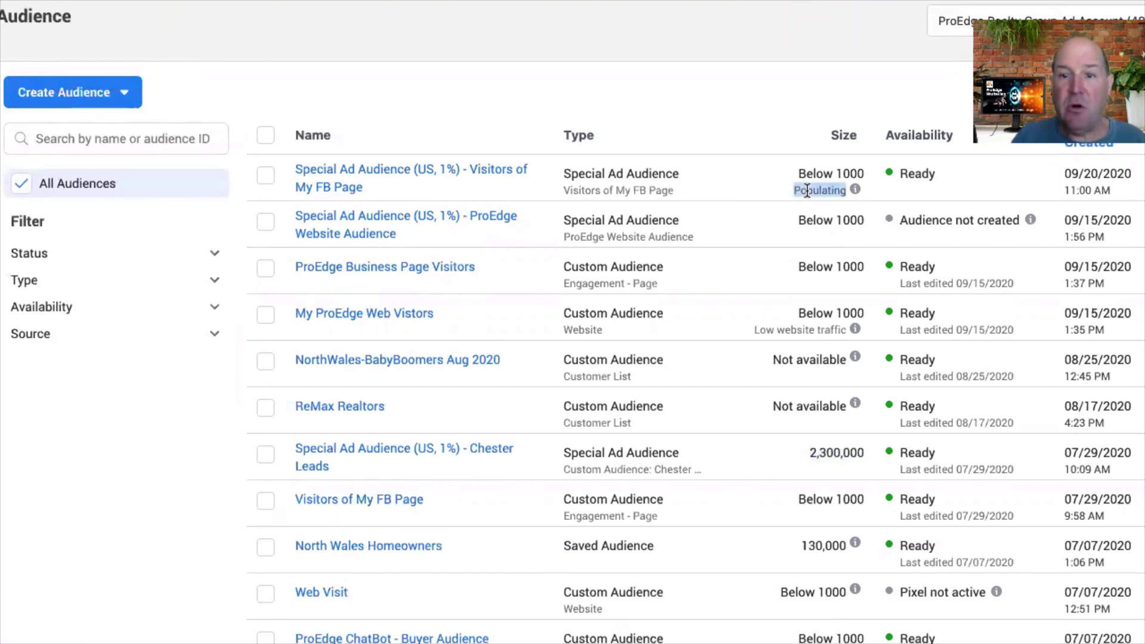